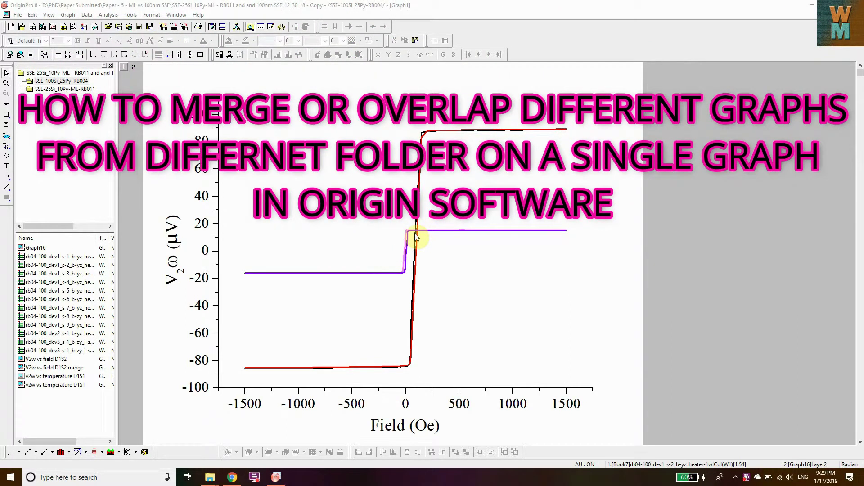
Inspect the black and purple curves, deselect them, and go to the top-level project folder.
click(426, 139)
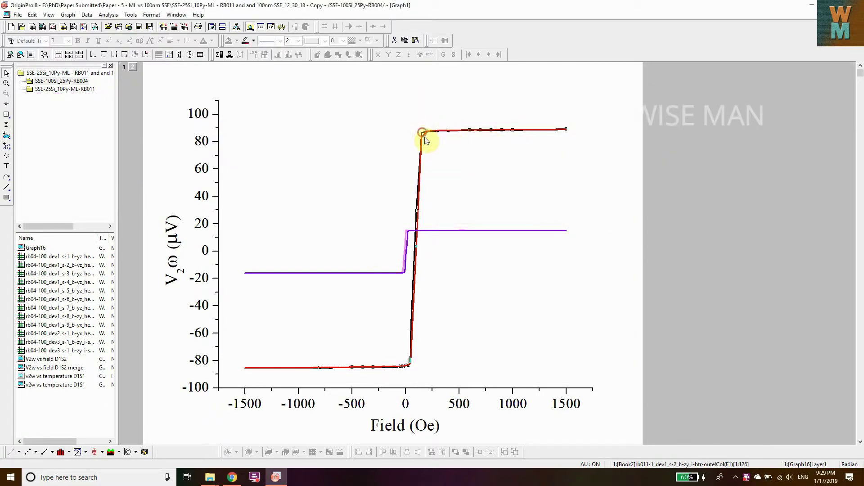
click(455, 231)
click(597, 230)
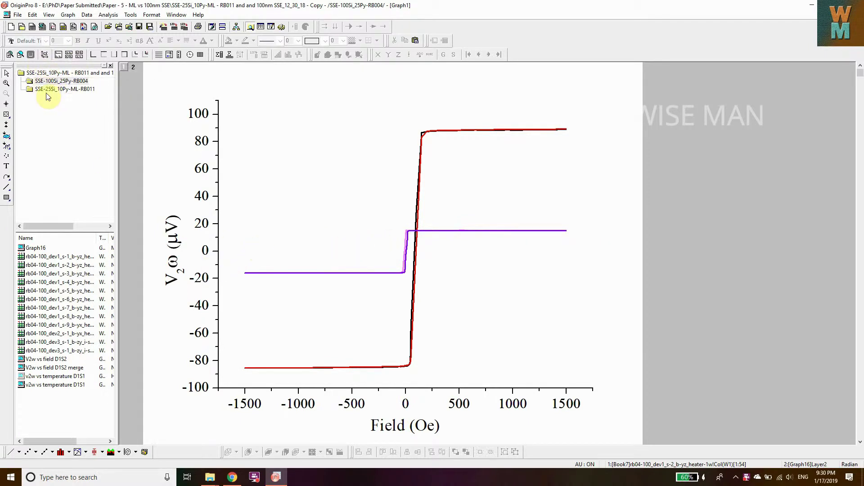
click(40, 81)
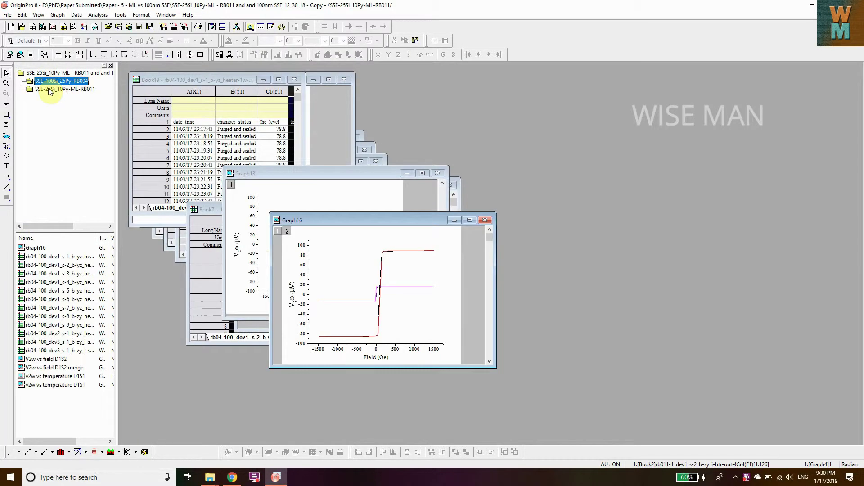
Browse the RB004, RB011 and root folders, ending in the SSE-100Si_25Py-RB004 folder.
click(49, 92)
click(50, 85)
click(54, 90)
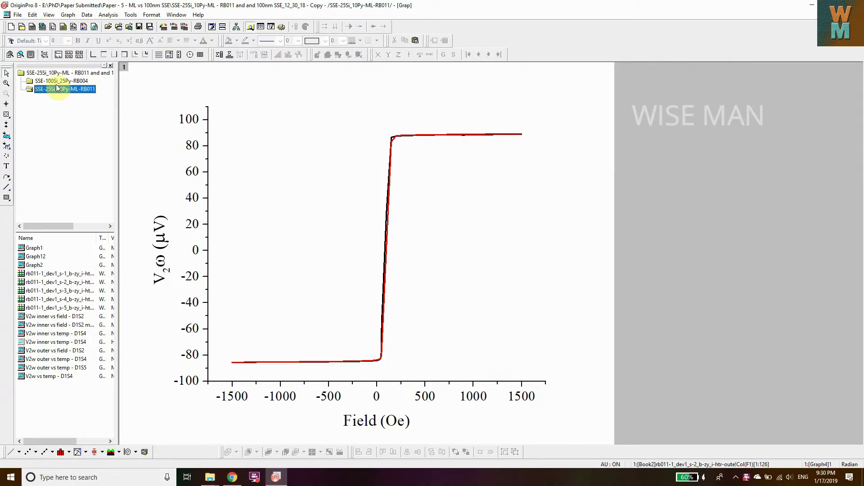
click(59, 81)
click(57, 74)
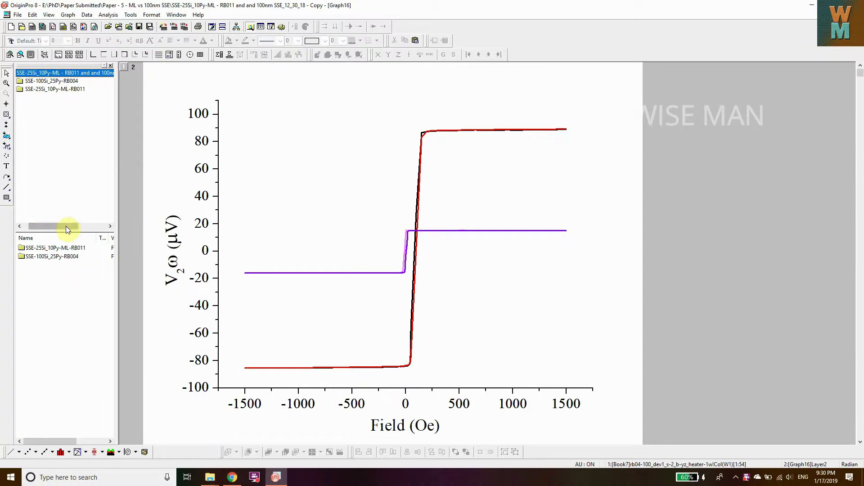
drag(66, 226, 61, 226)
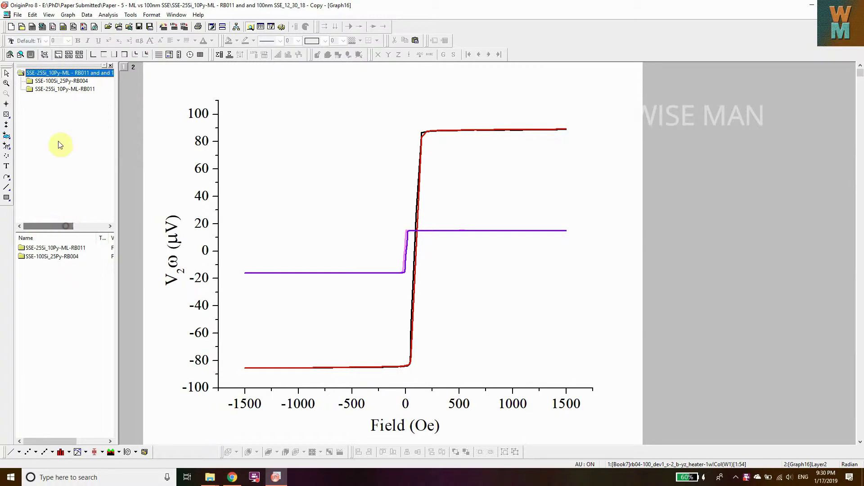
click(45, 82)
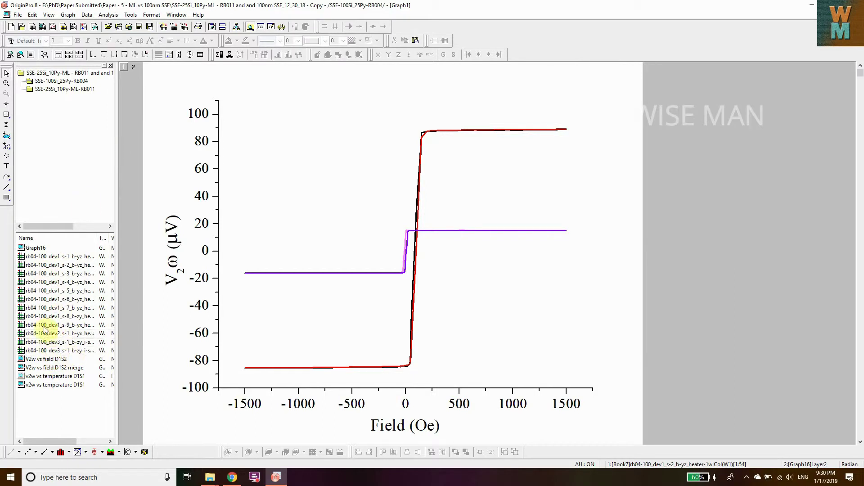
Bring up Graph1 from the folder list and select its y-axis tick labels.
double_click(38, 247)
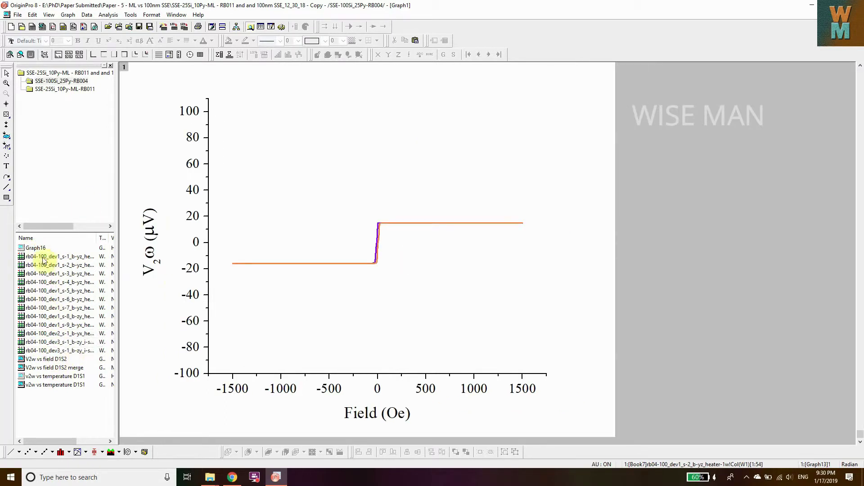
click(38, 249)
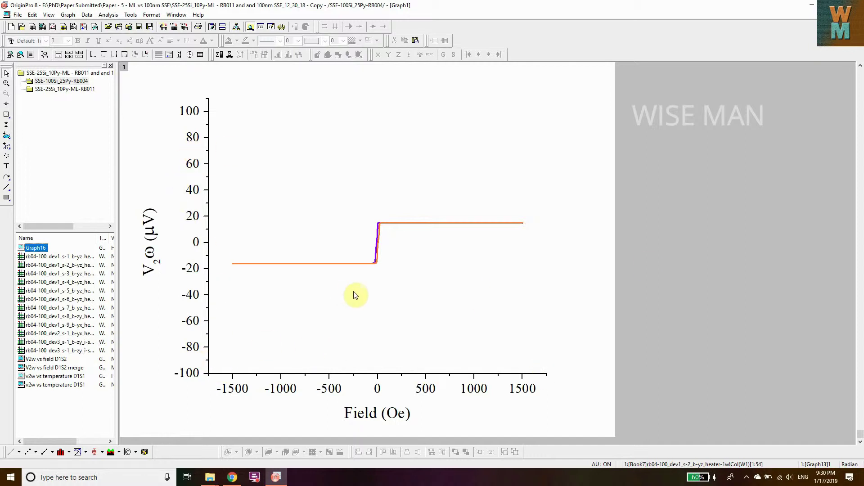
click(190, 269)
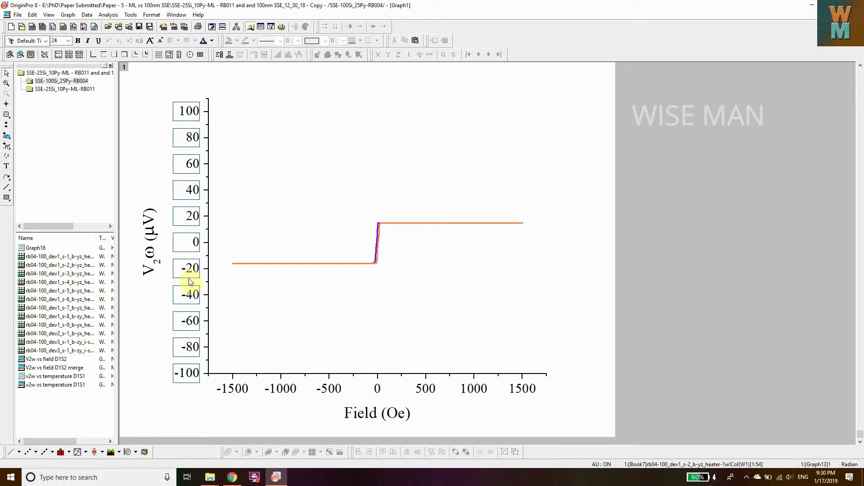
Confirm the axis scales: x from -1750 by 500, y up to 110 by 20.
double_click(191, 273)
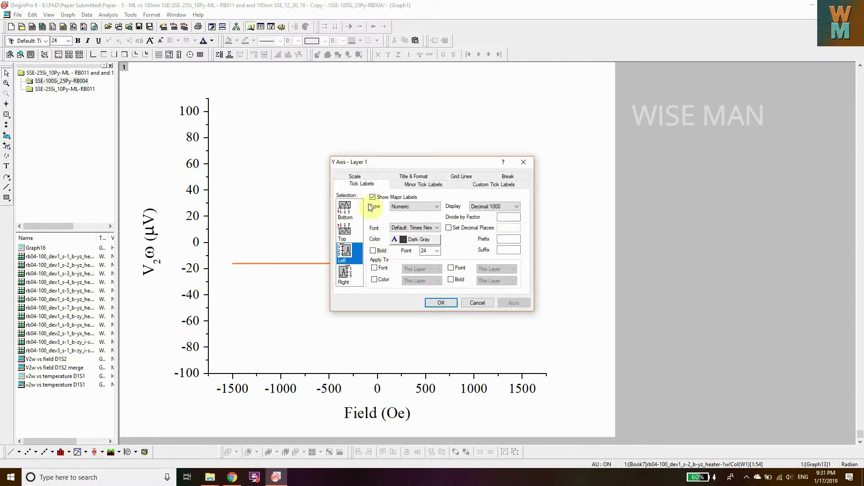
click(355, 176)
click(346, 210)
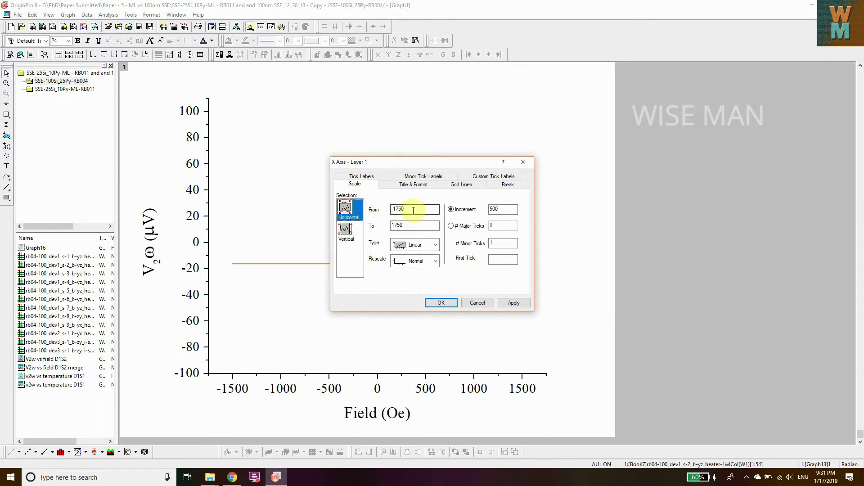
drag(411, 209, 394, 208)
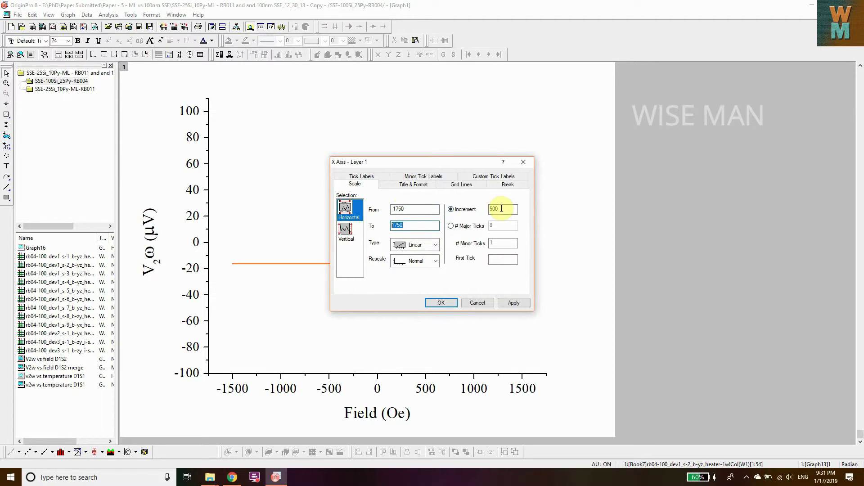
drag(502, 208, 477, 207)
click(349, 232)
drag(411, 225, 391, 225)
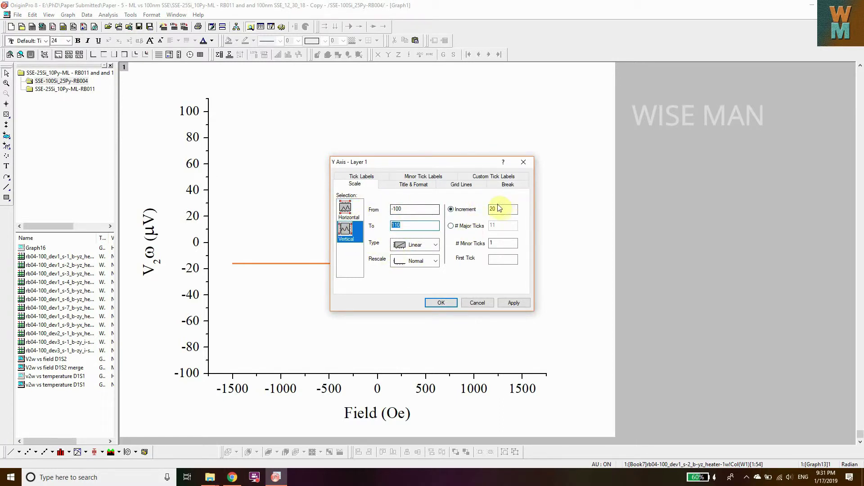
drag(502, 209, 469, 206)
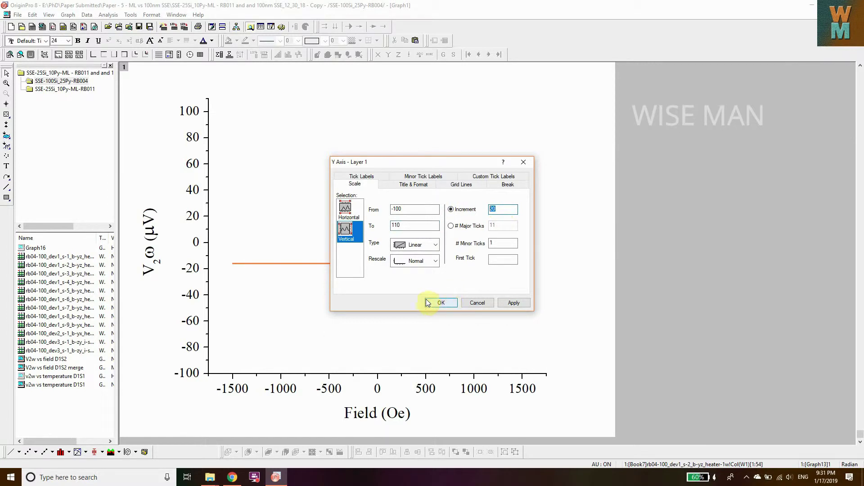
click(449, 306)
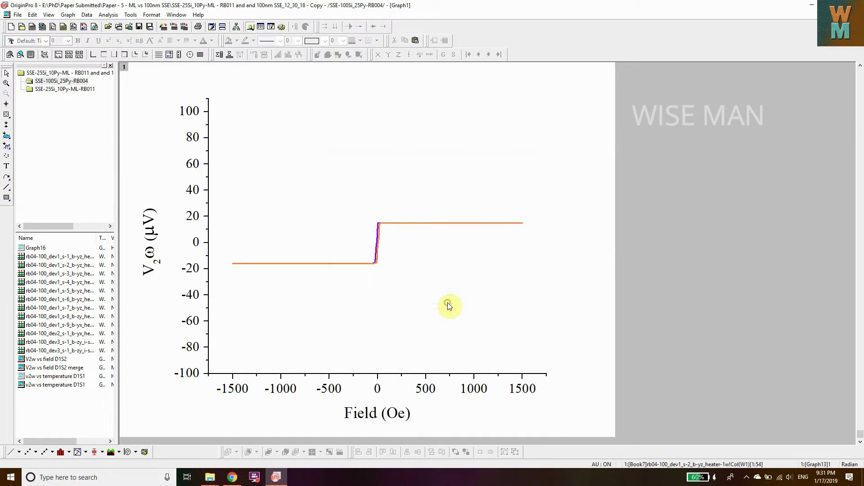
Show the hidden 'V2w inner vs field - D1S2' graph from the RB011 folder and maximize it.
click(41, 90)
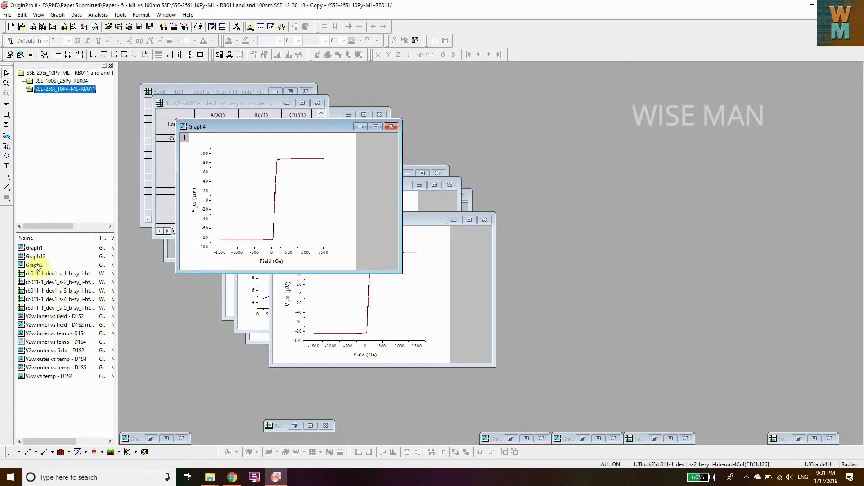
click(39, 318)
double_click(43, 326)
right_click(69, 329)
click(131, 339)
click(376, 126)
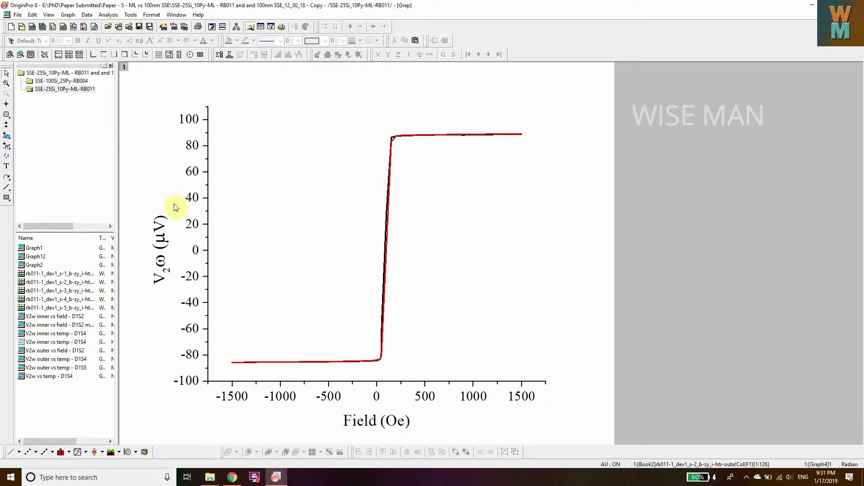
Confirm its scales: y -100 to 110 step 20, x -1750 to 1750 step 500.
double_click(195, 198)
click(354, 183)
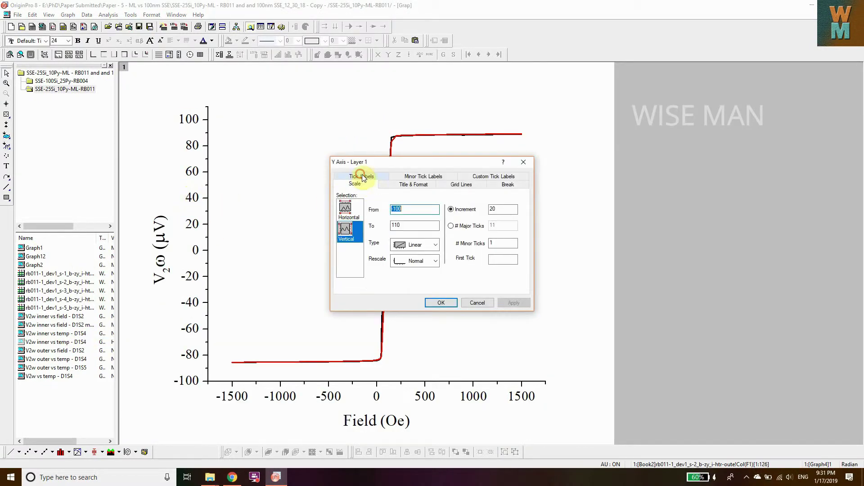
double_click(395, 210)
double_click(406, 225)
double_click(503, 209)
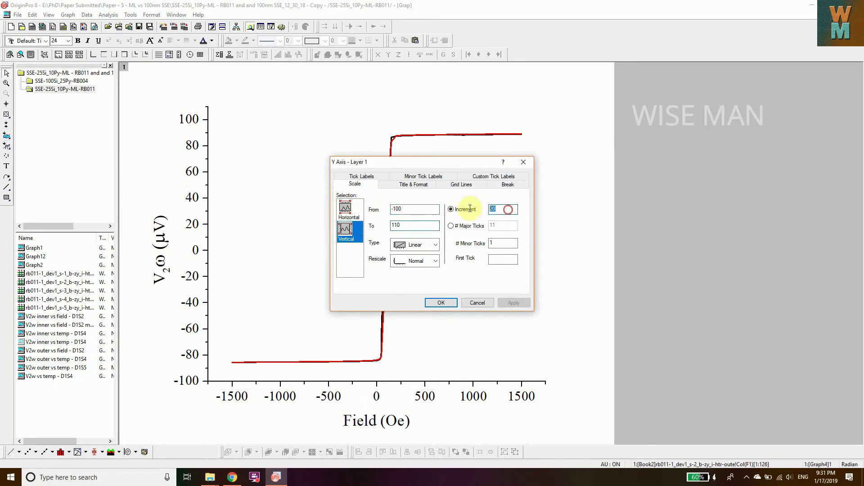
click(345, 208)
double_click(414, 209)
double_click(413, 225)
double_click(502, 209)
click(442, 302)
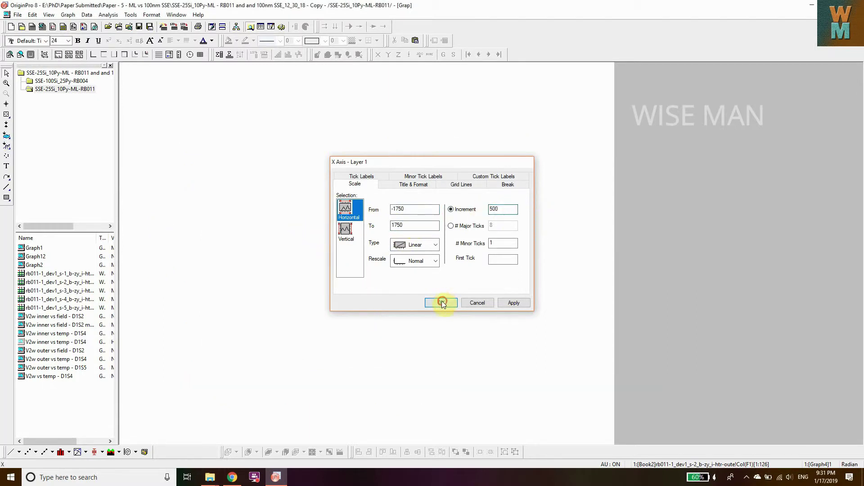
Return to the SSE-100Si_25Py-RB004 folder and open the 'V2w vs field D1S2 merge' graph.
click(68, 325)
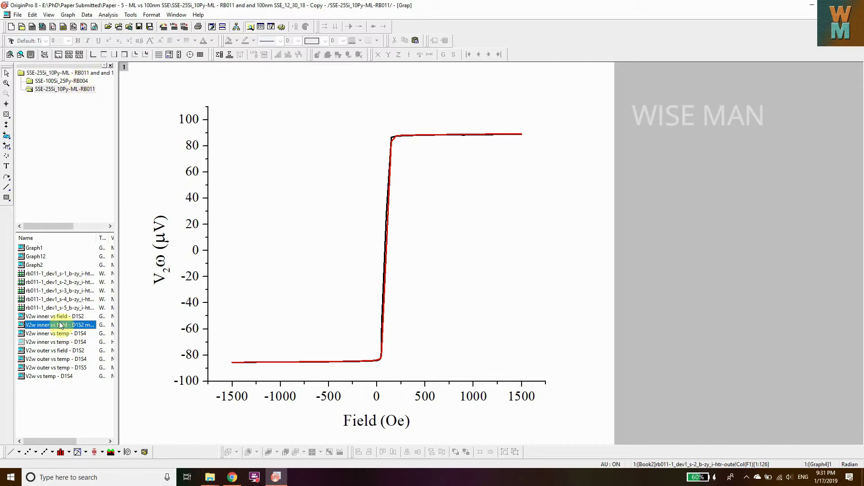
click(62, 81)
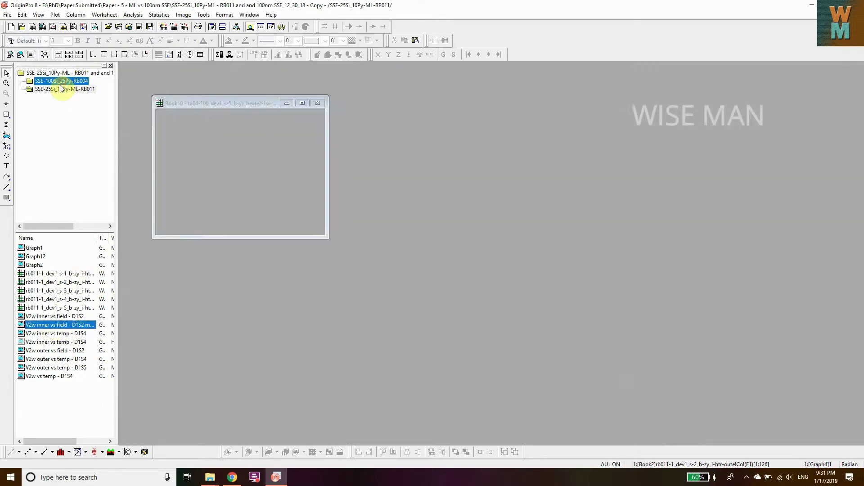
double_click(71, 368)
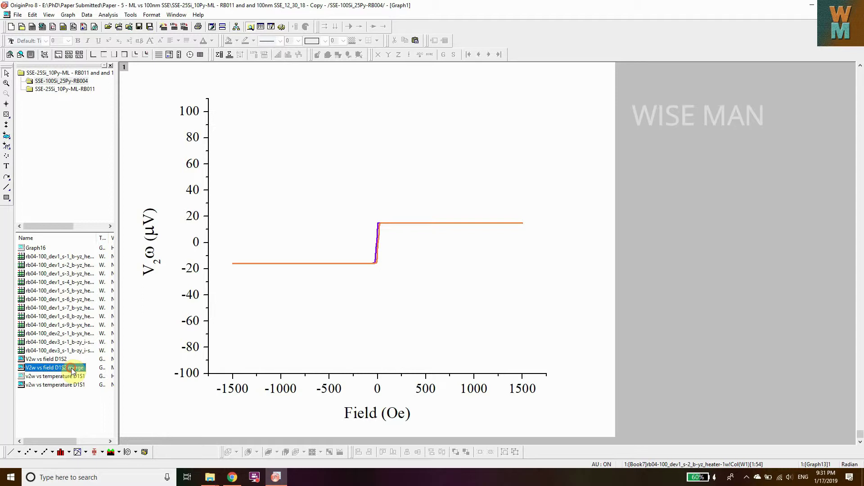
double_click(69, 369)
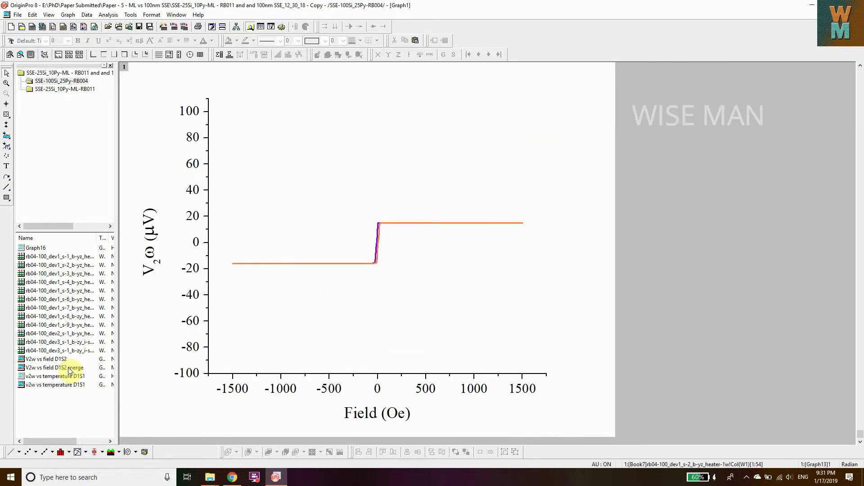
double_click(38, 248)
double_click(38, 249)
Restore and re-maximize the graph window from the merge graph's context menu.
right_click(64, 366)
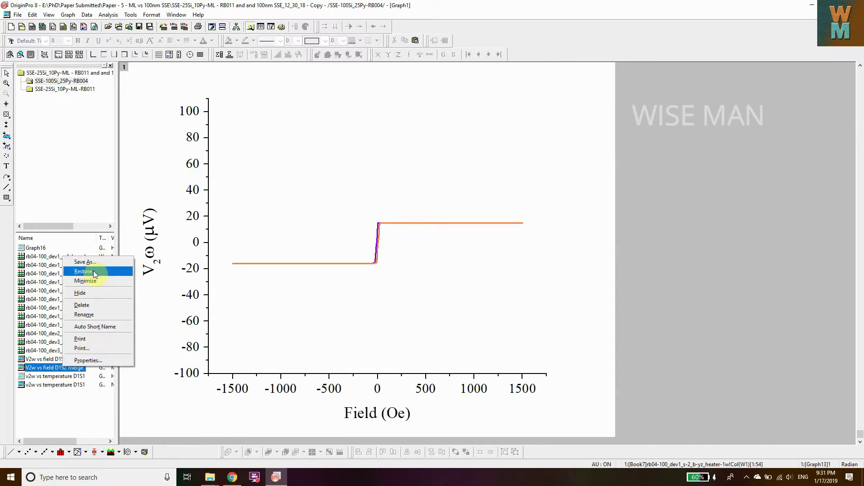
click(93, 271)
click(415, 186)
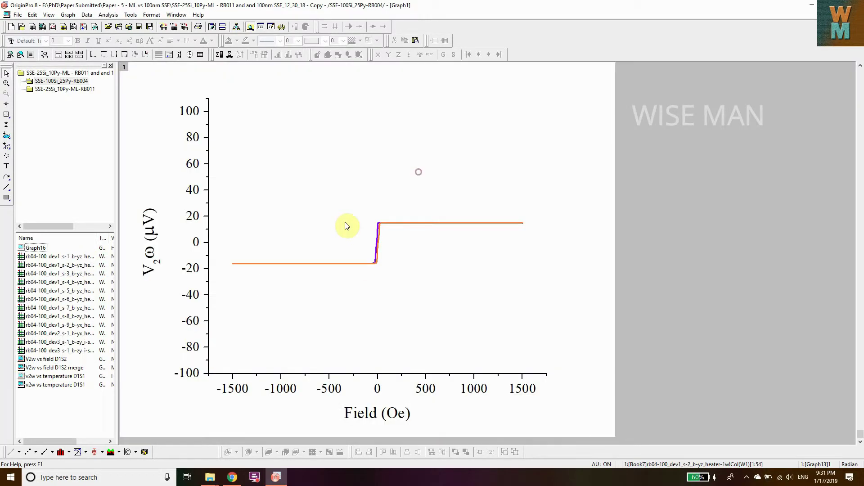
right_click(70, 370)
click(48, 367)
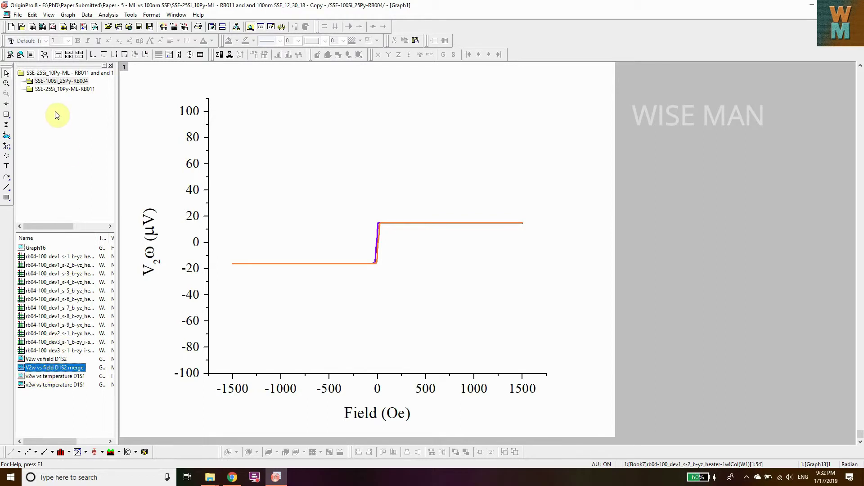
Open Graph14 in the RB011 folder, try the Merge dialog with Specified graphs, then close it.
click(56, 89)
double_click(67, 324)
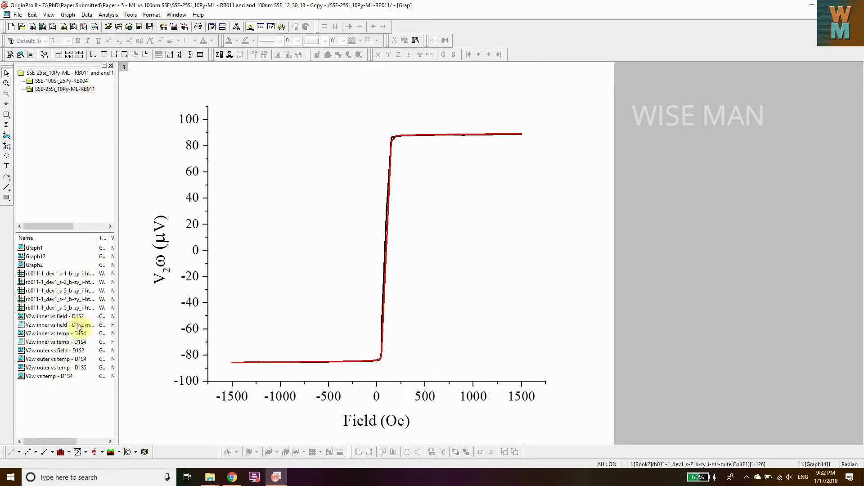
click(79, 57)
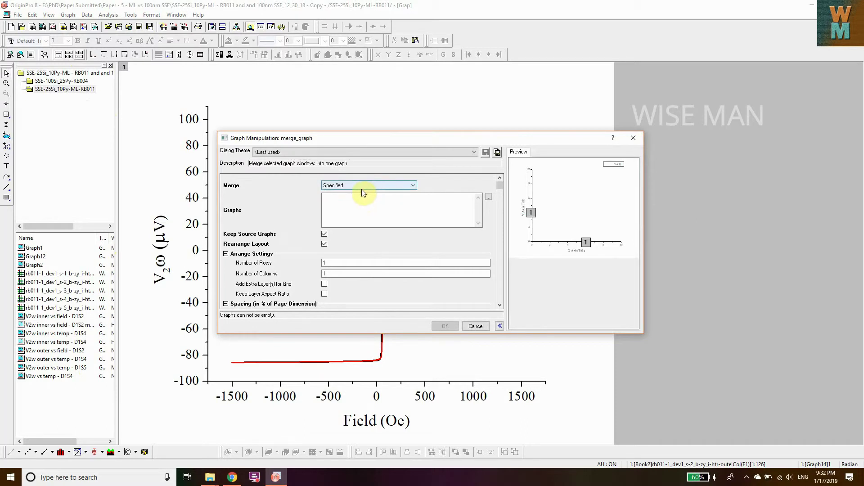
click(339, 190)
click(339, 193)
click(344, 187)
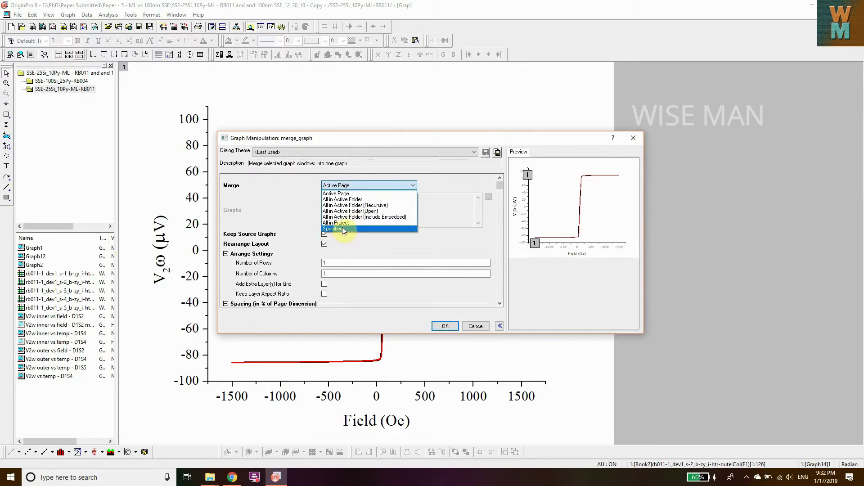
click(345, 228)
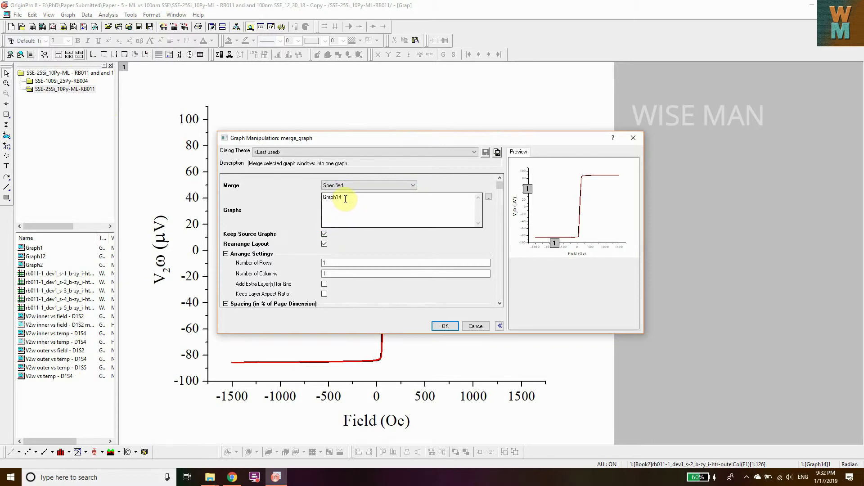
drag(345, 198, 309, 198)
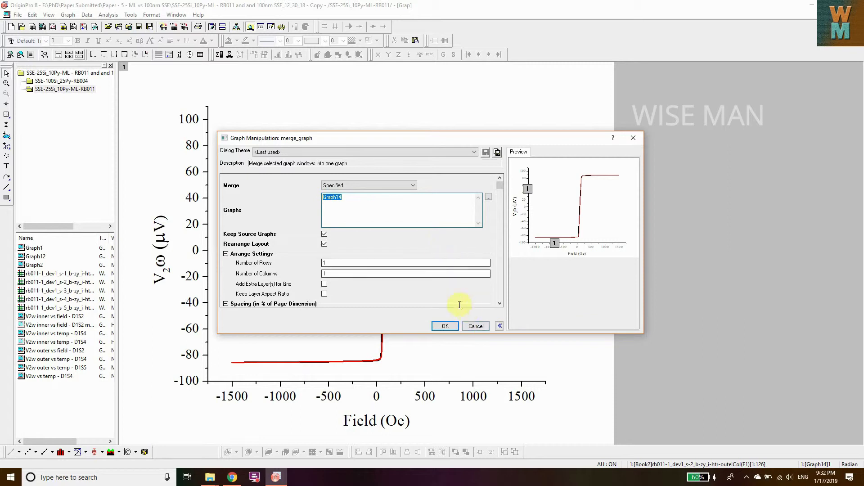
click(475, 327)
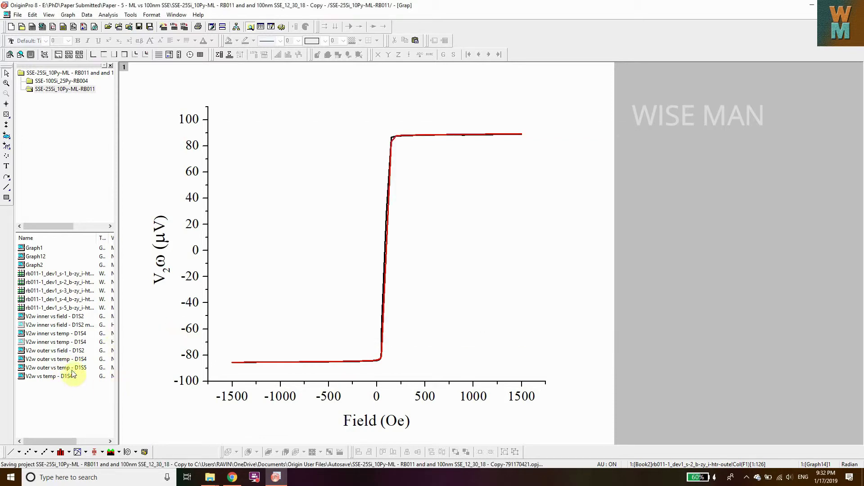
Look up the RB011 D1S2 merge graph's short name, Graph4, in its Properties.
right_click(77, 330)
click(77, 328)
right_click(79, 327)
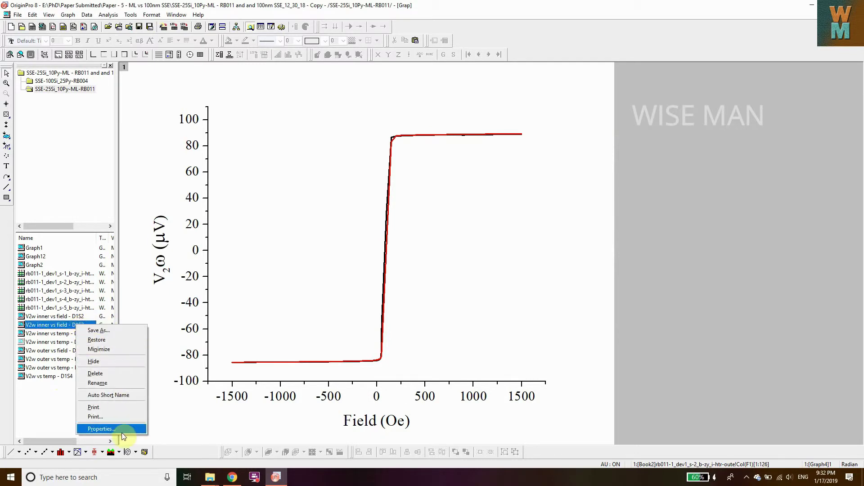
click(101, 429)
double_click(365, 203)
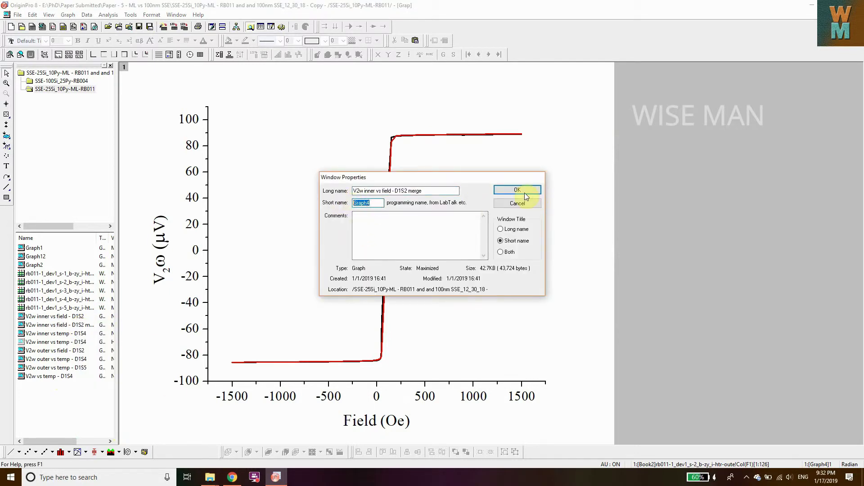
click(518, 190)
In the SSE-100Si_25Py-RB004 folder, read the D1S2 merge graph's short name, Graph13.
click(60, 81)
right_click(60, 367)
click(86, 360)
double_click(367, 203)
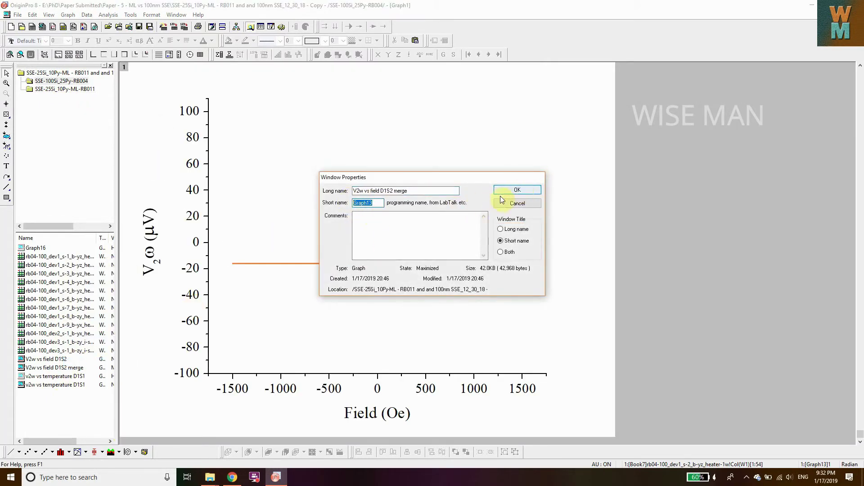
click(515, 191)
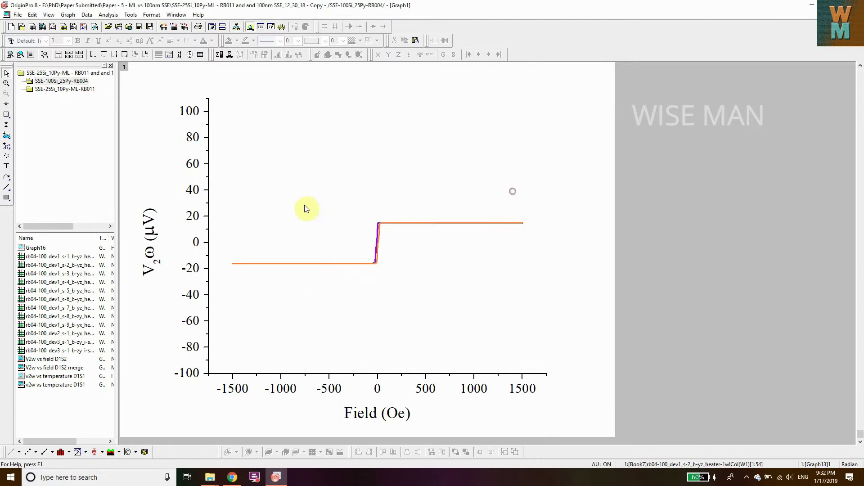
In the Merge dialog, list Graph13 and Graph4, set 1 row, keep source graphs and rearrange layout.
click(79, 54)
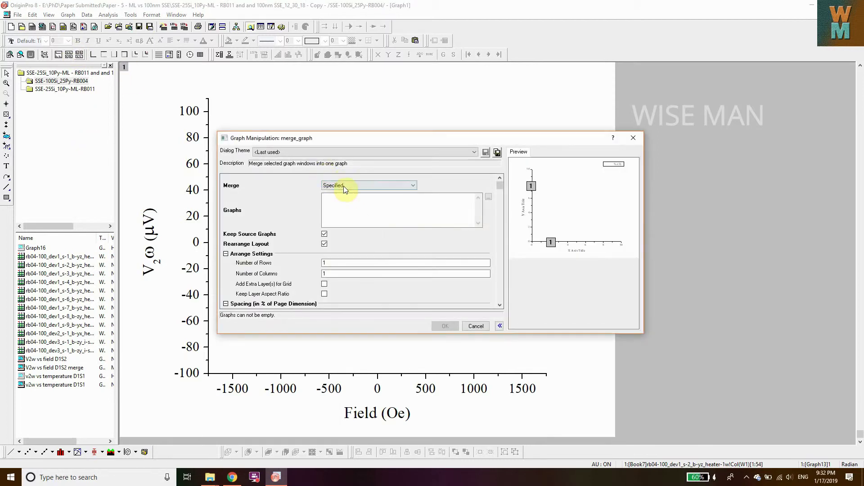
click(348, 205)
text(Graph4)
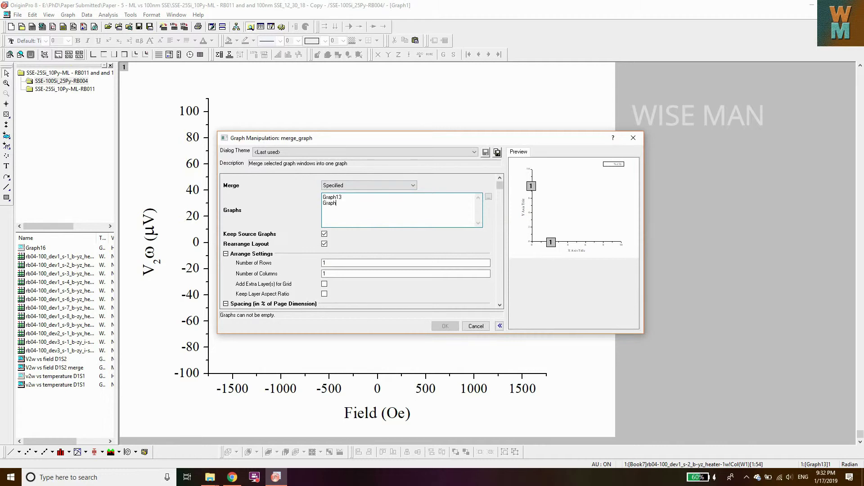
click(379, 245)
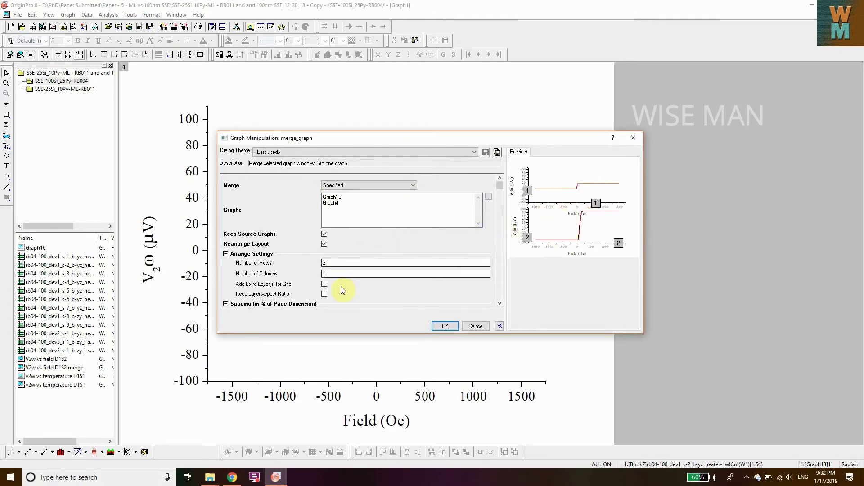
click(340, 264)
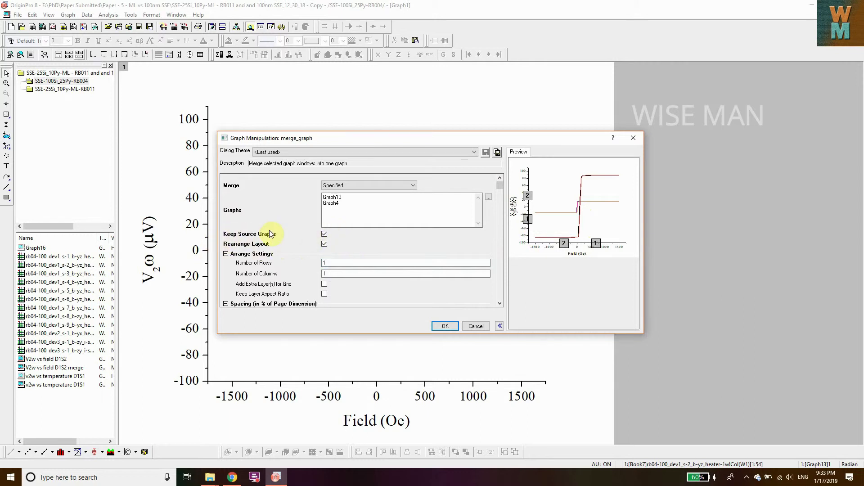
click(325, 234)
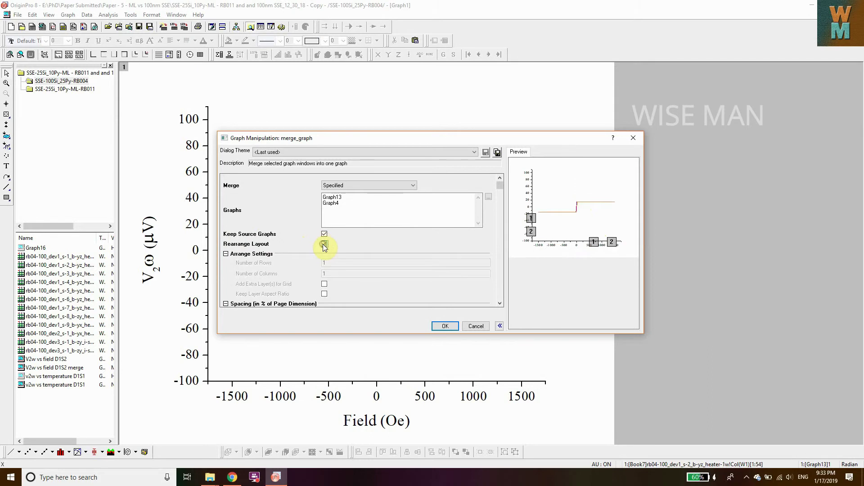
click(324, 245)
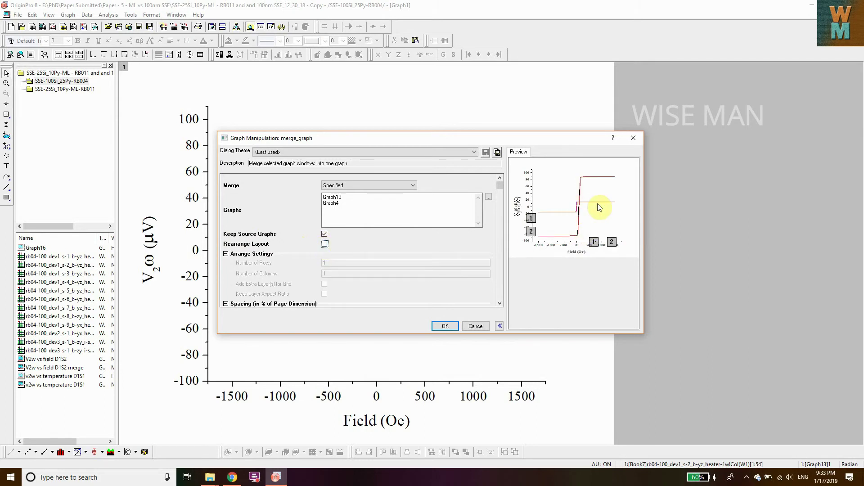
click(324, 244)
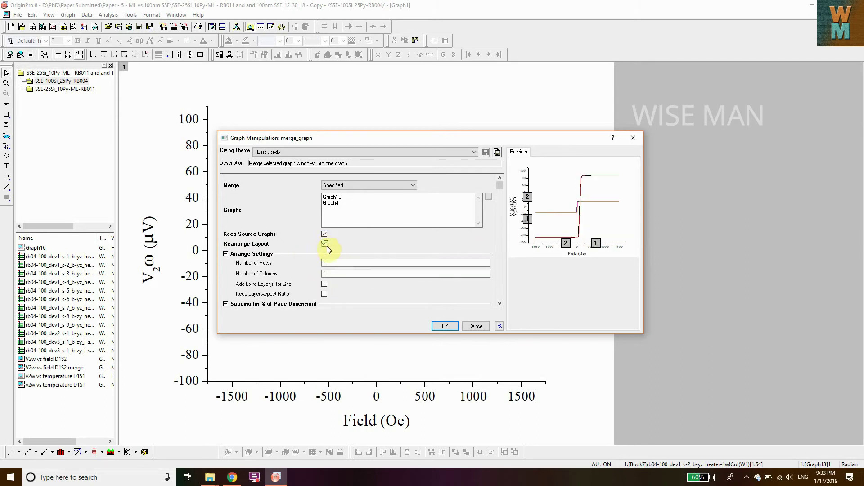
Merge the two graphs into Graph17 and compare it with Graph16.
click(445, 326)
click(34, 248)
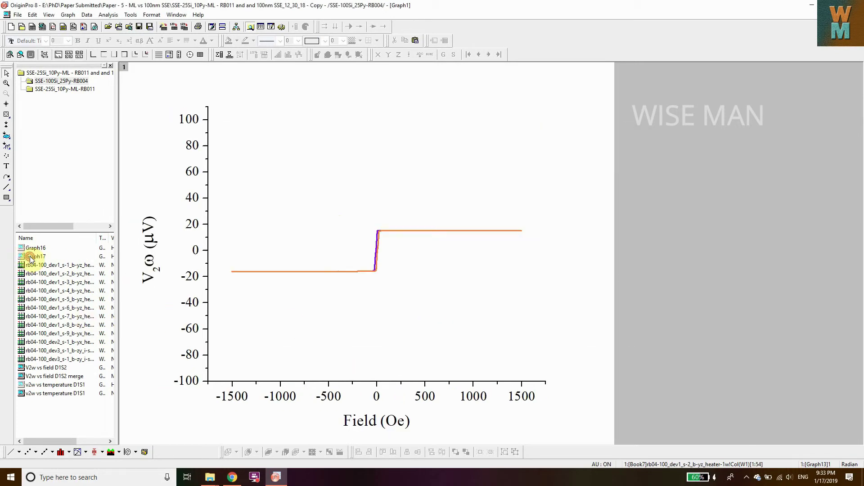
click(36, 256)
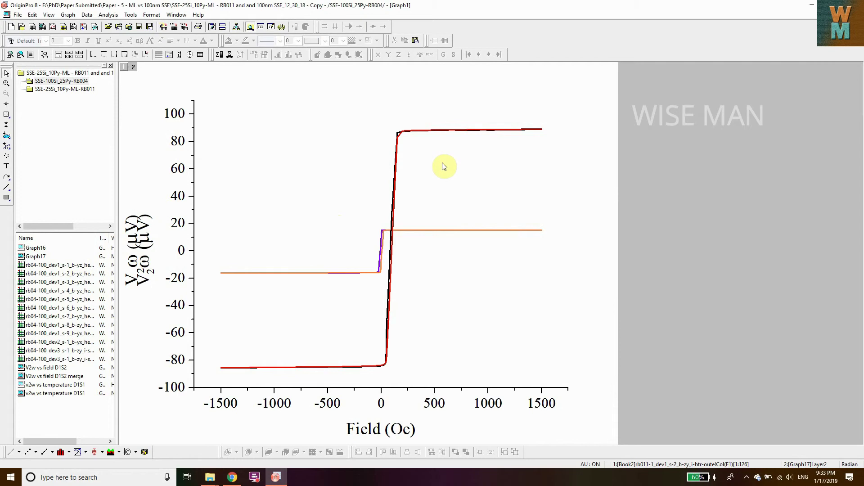
Drag the duplicate y-axis title aside so a single V2ω (μV) label remains.
click(150, 246)
drag(150, 247, 138, 247)
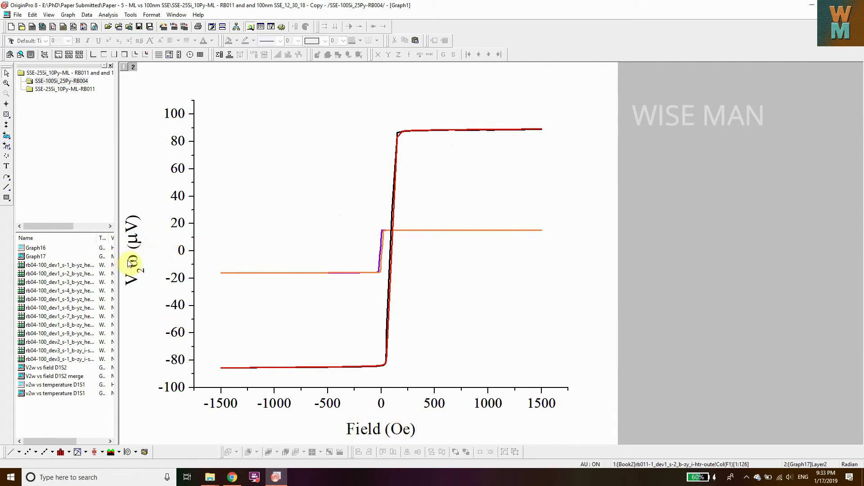
click(140, 261)
click(566, 242)
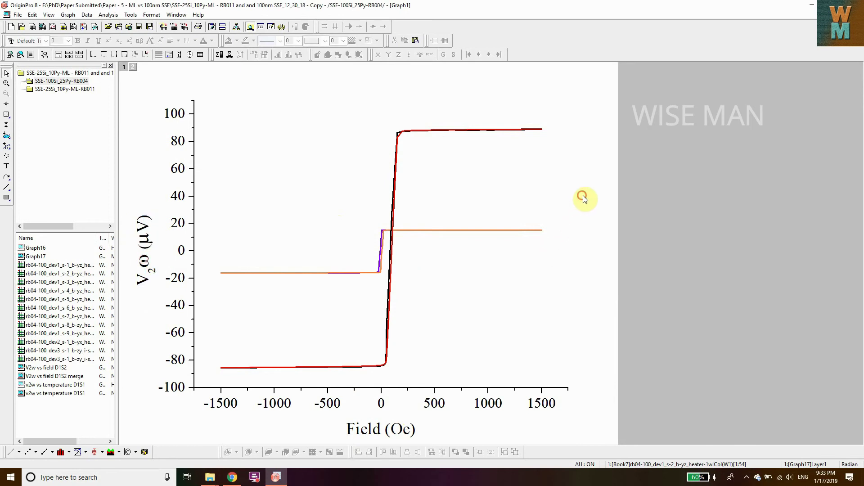